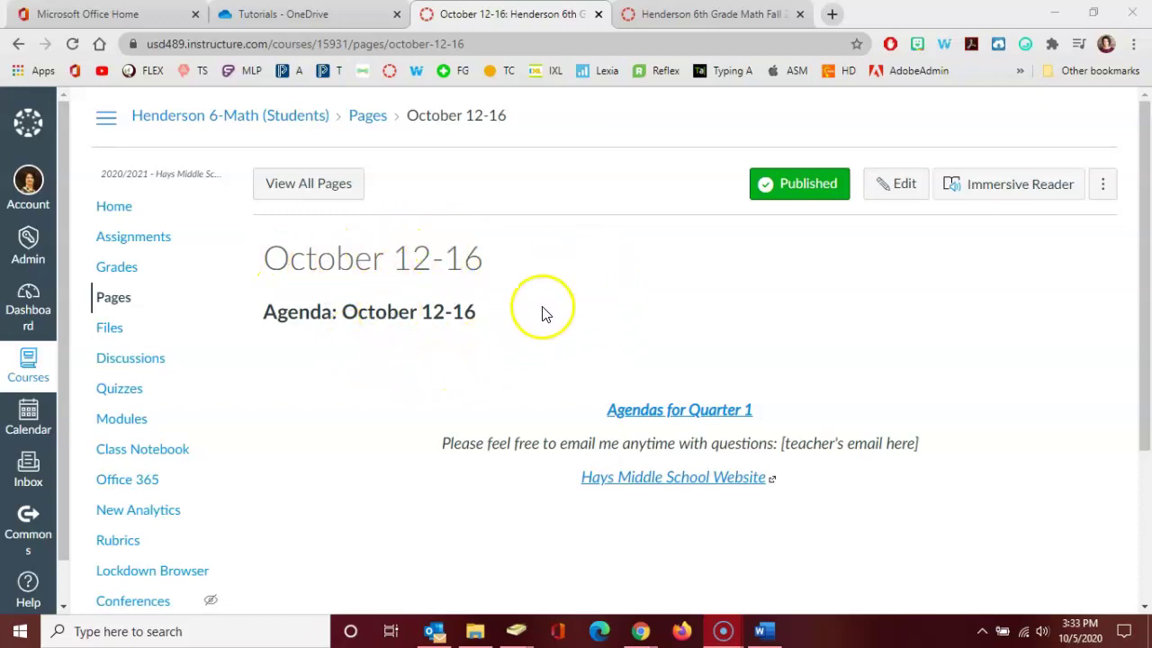
Step: Open the 'Weekly Agenda - starting with a Gold Day' page from the course's Pages list
click(678, 16)
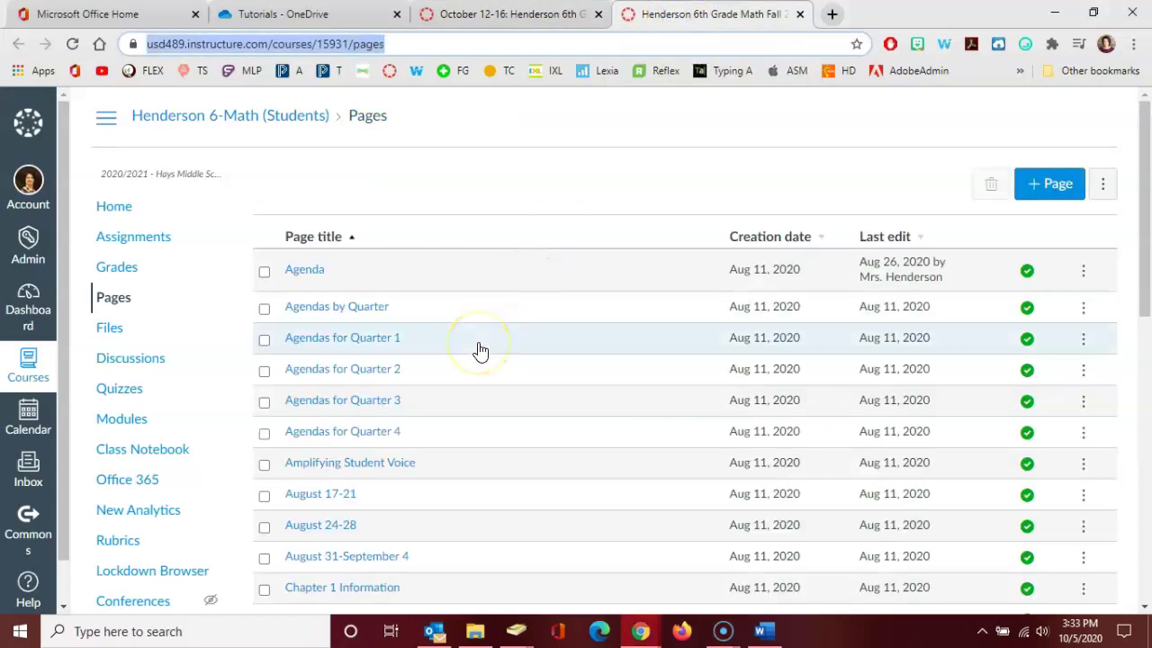
scroll(477, 342, down, 2)
scroll(472, 235, down, 10)
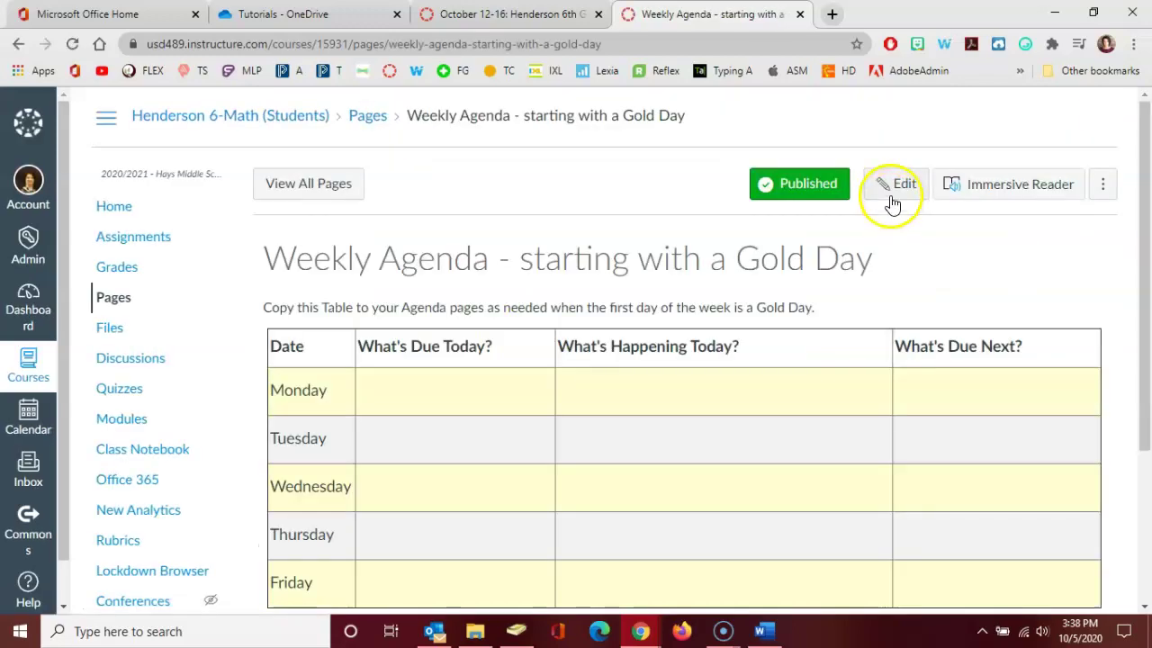
Step: Copy the Gold Day page's intro sentence and color-coded table, then return to the October 12-16 tab
click(893, 185)
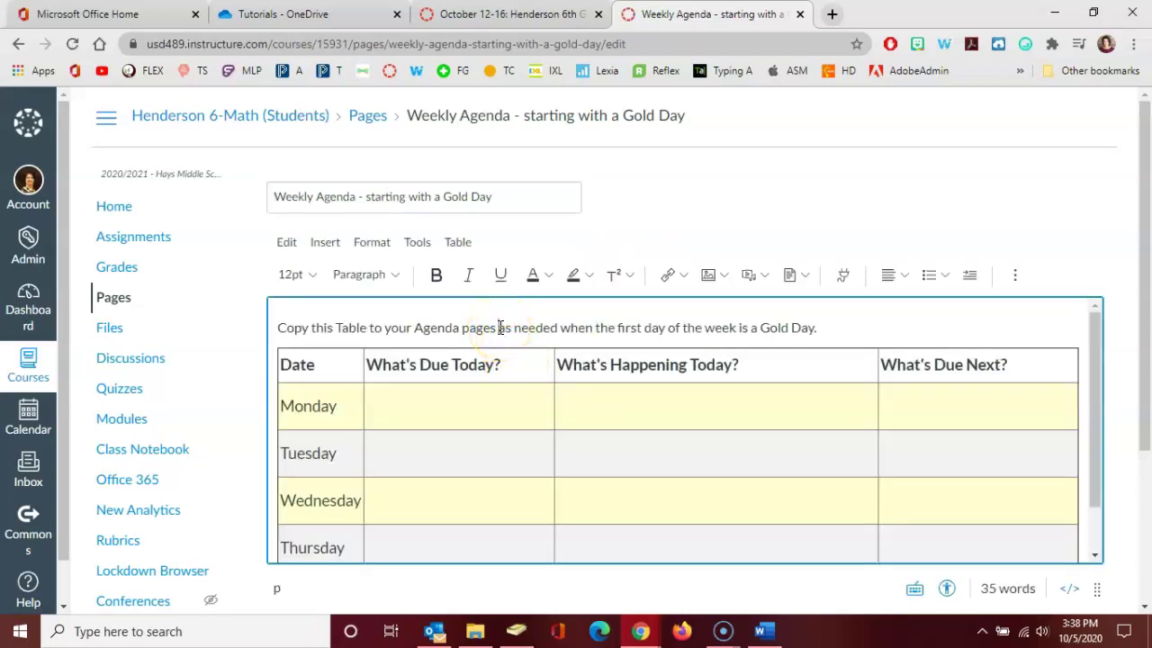
key(ctrl+a)
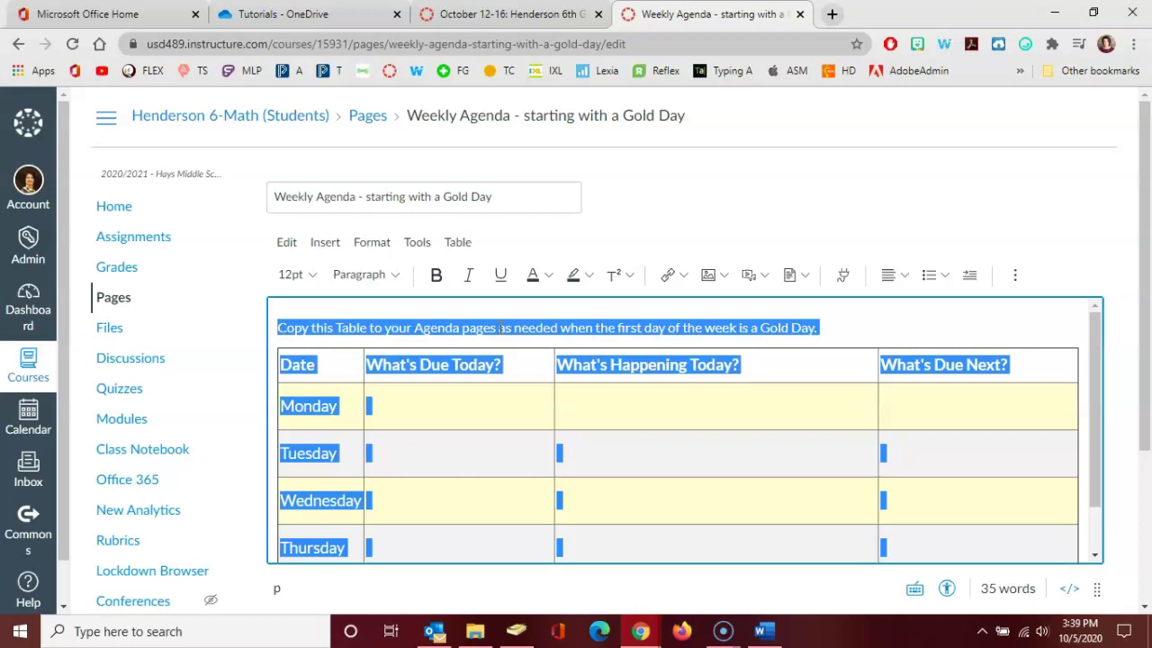
click(535, 22)
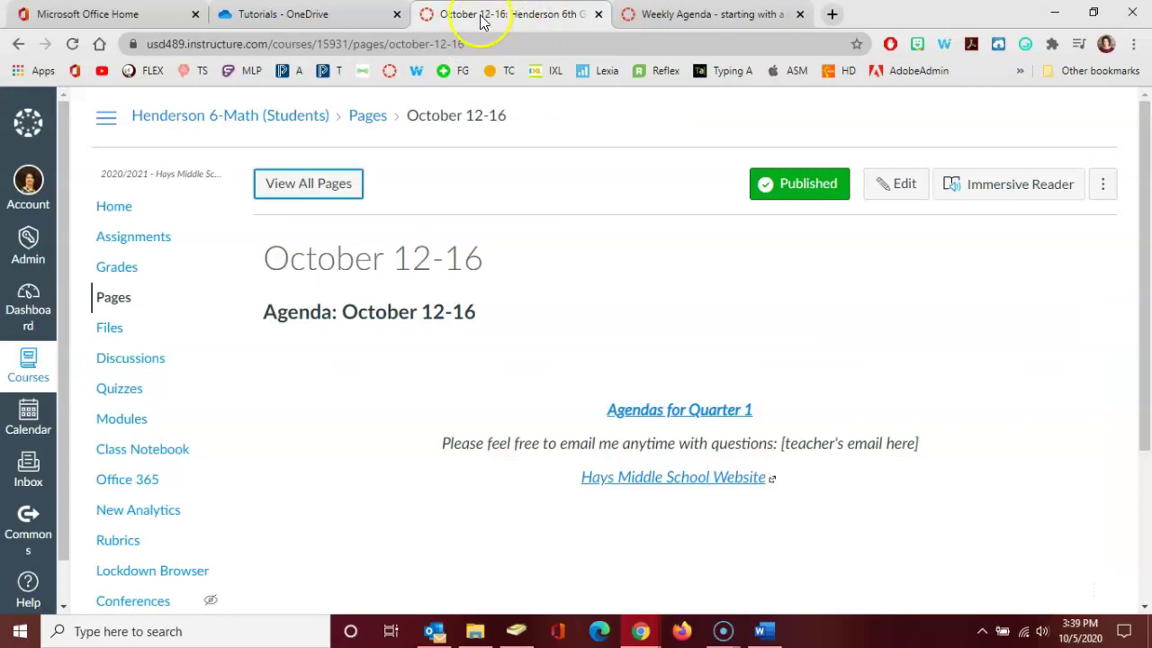
Step: Paste the Gold Day weekly table onto the empty line below the October 12-16 heading
click(903, 183)
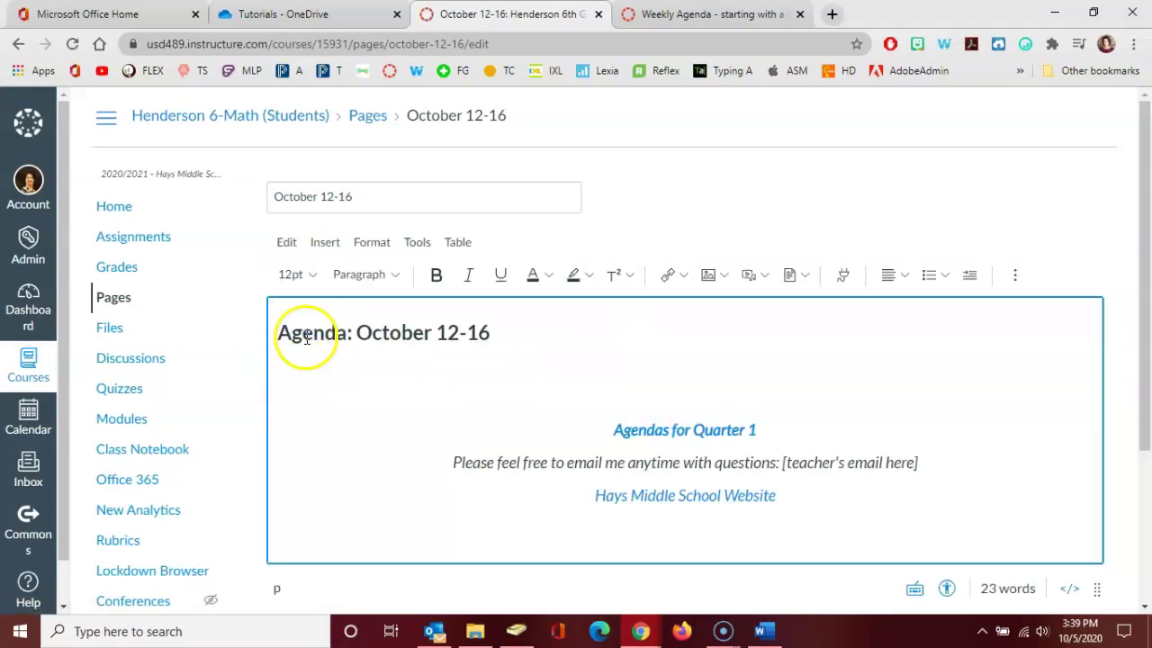
click(373, 378)
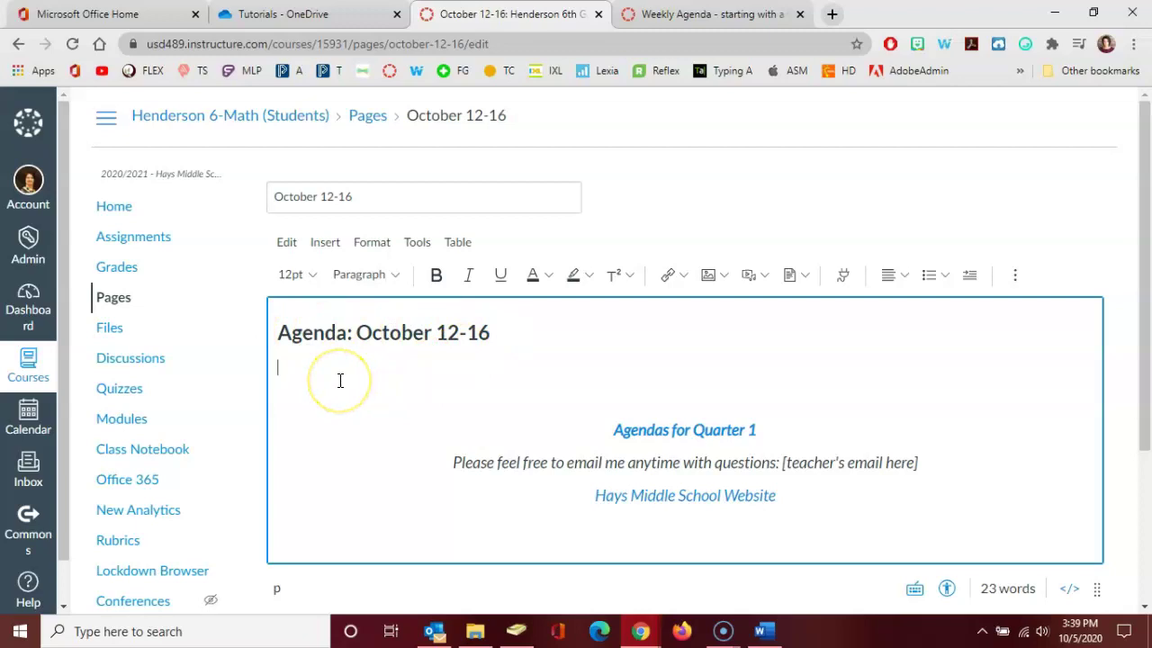
key(ctrl+v)
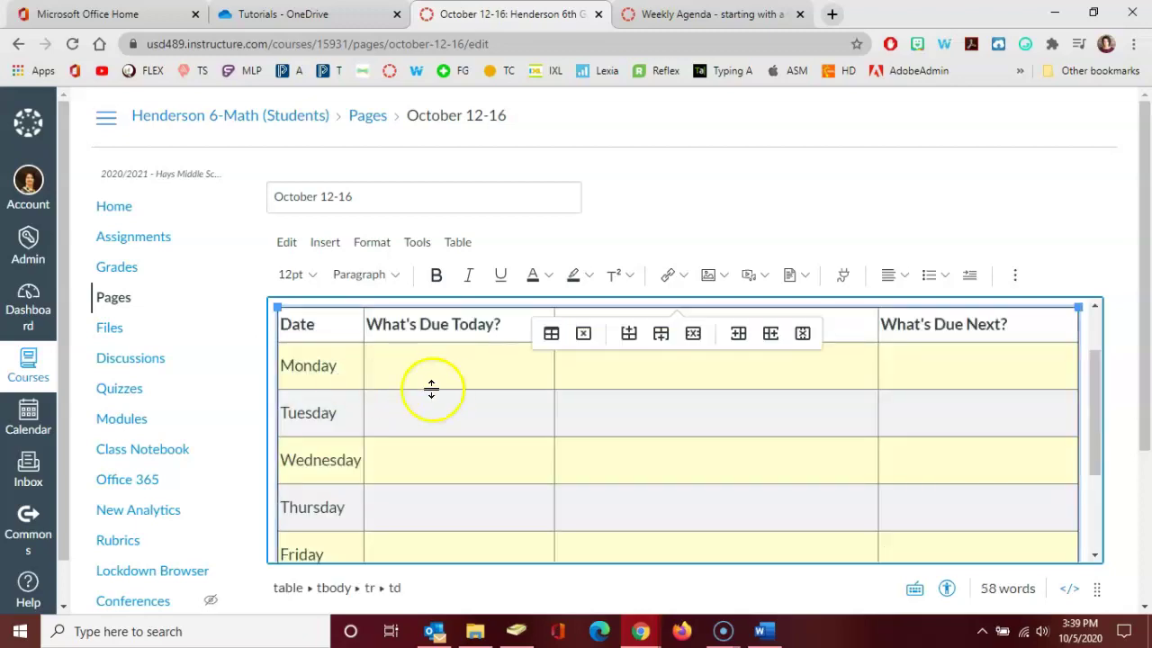
Step: Delete the copy-instruction sentence and the blank line above the pasted table
scroll(437, 389, up, 2)
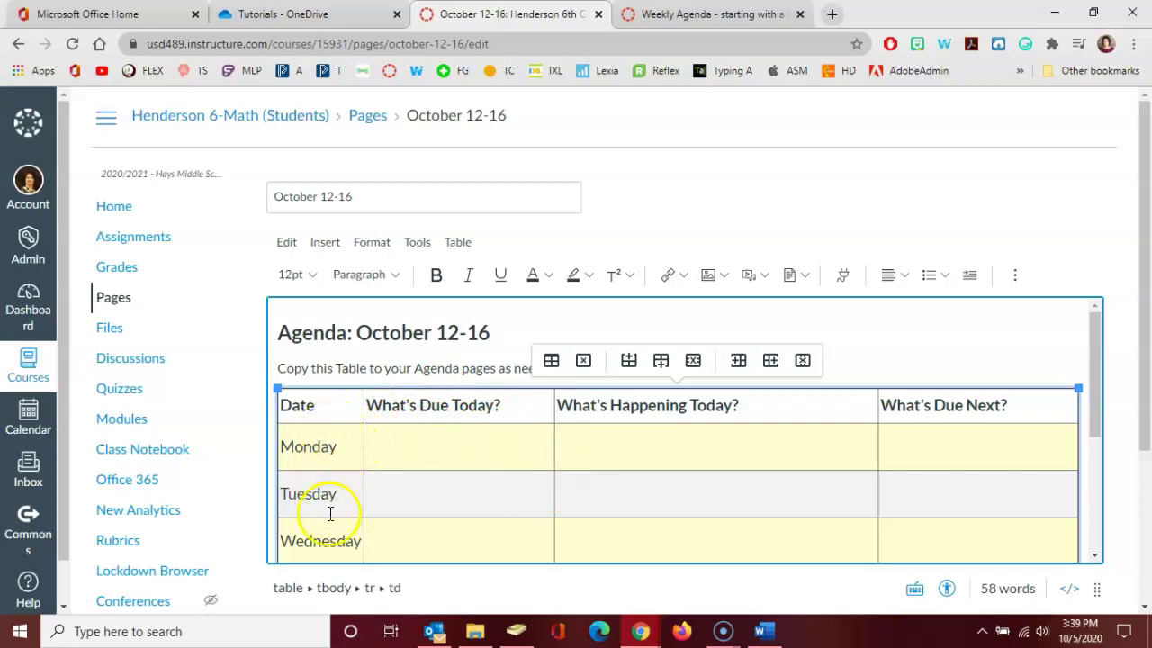
click(331, 369)
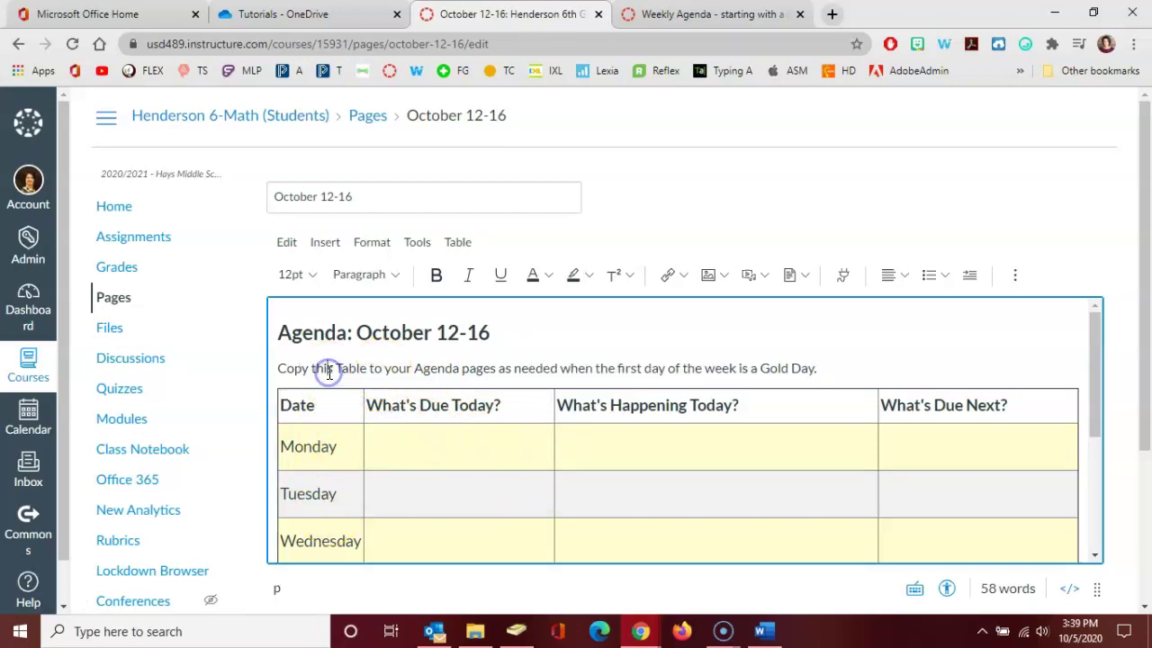
drag(279, 369, 809, 369)
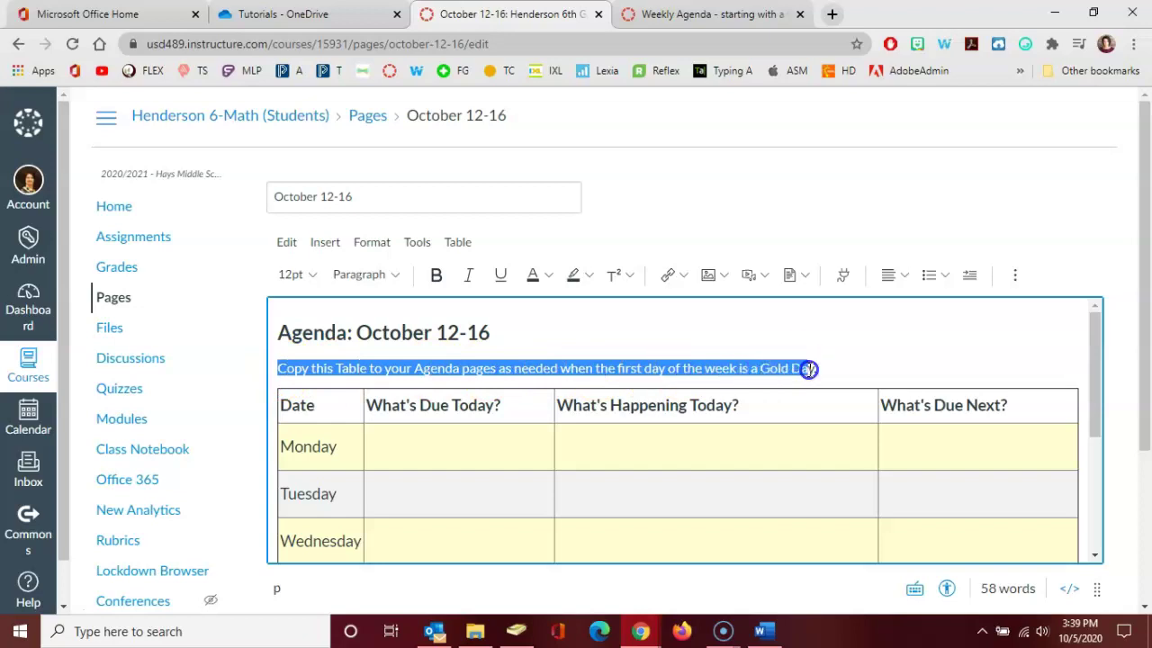
key(Delete)
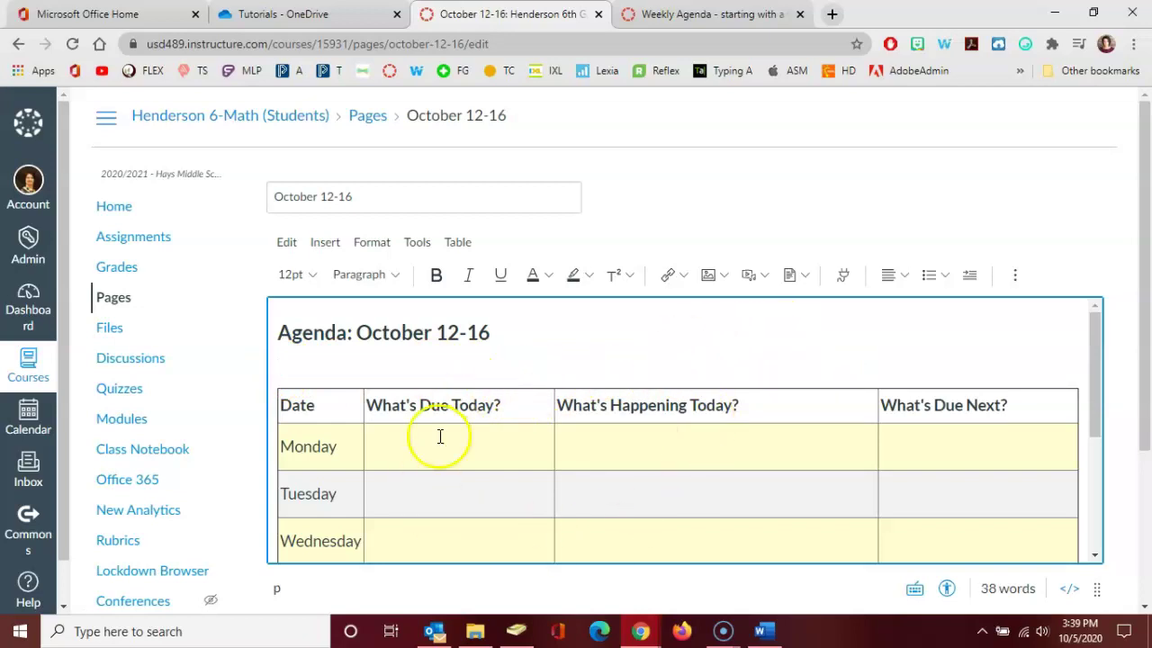
key(BackSpace)
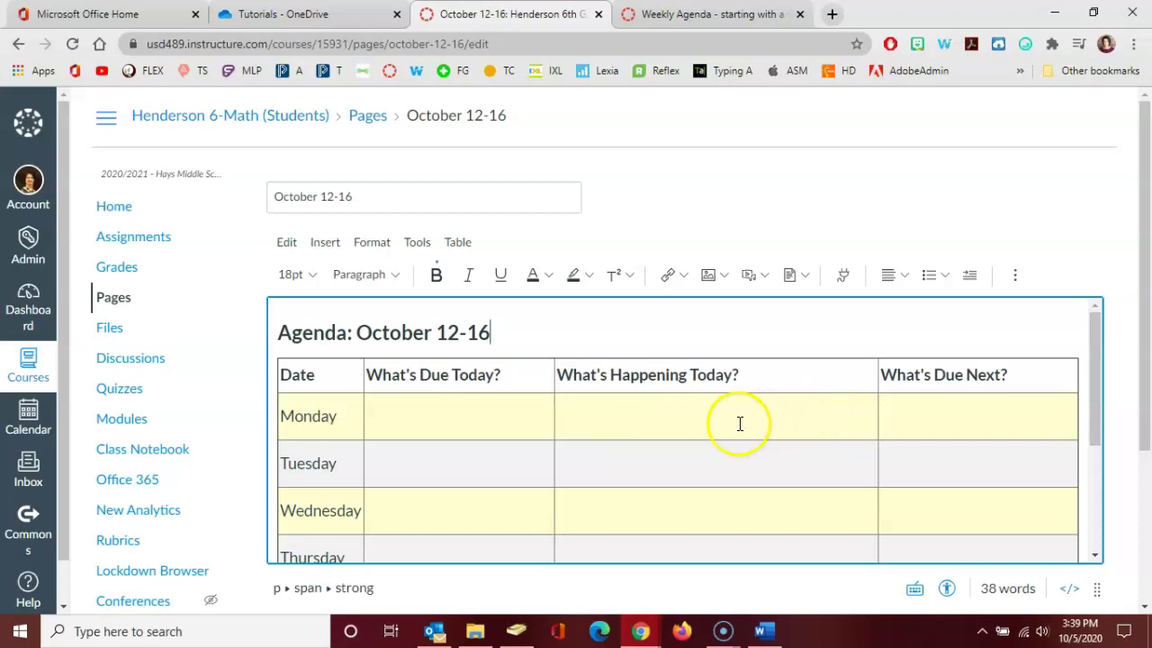
scroll(1003, 442, down, 5)
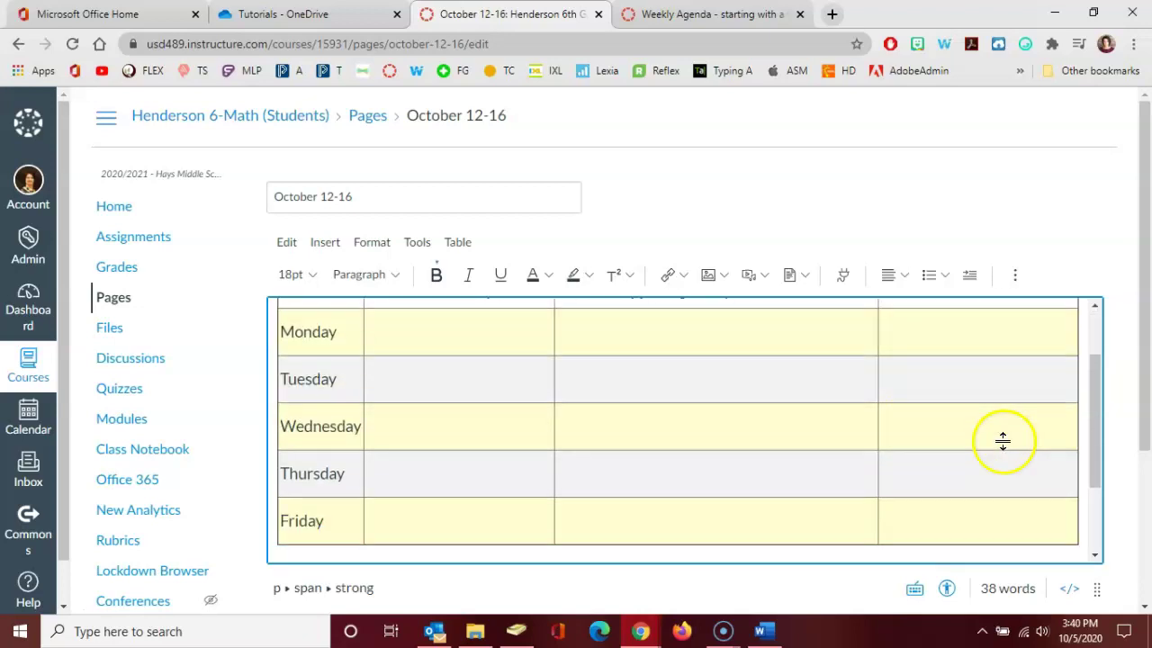
click(976, 427)
scroll(837, 430, down, 3)
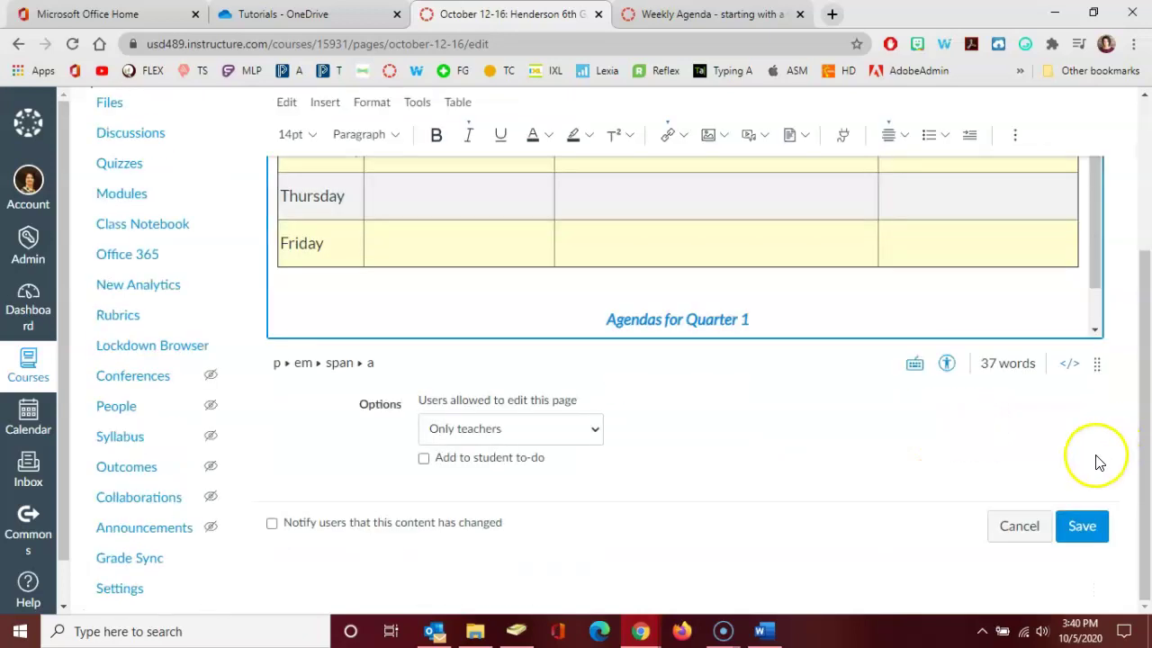
Step: Save the October 12-16 page and go to the Henderson 6th Grade Math home page
click(1083, 531)
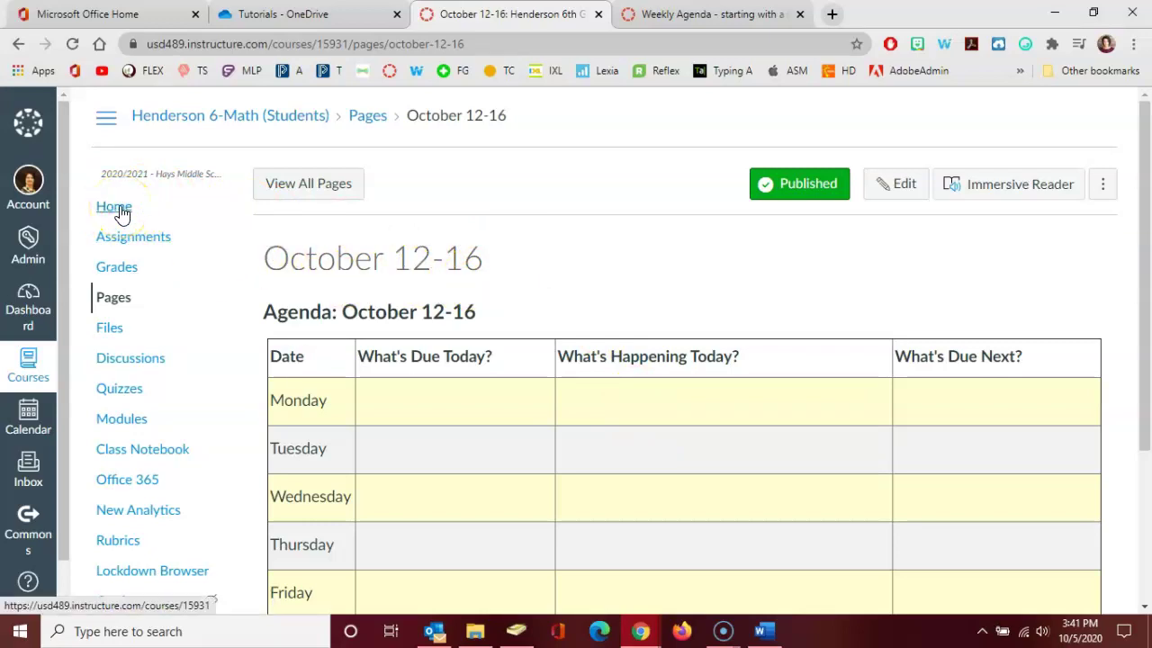
click(117, 209)
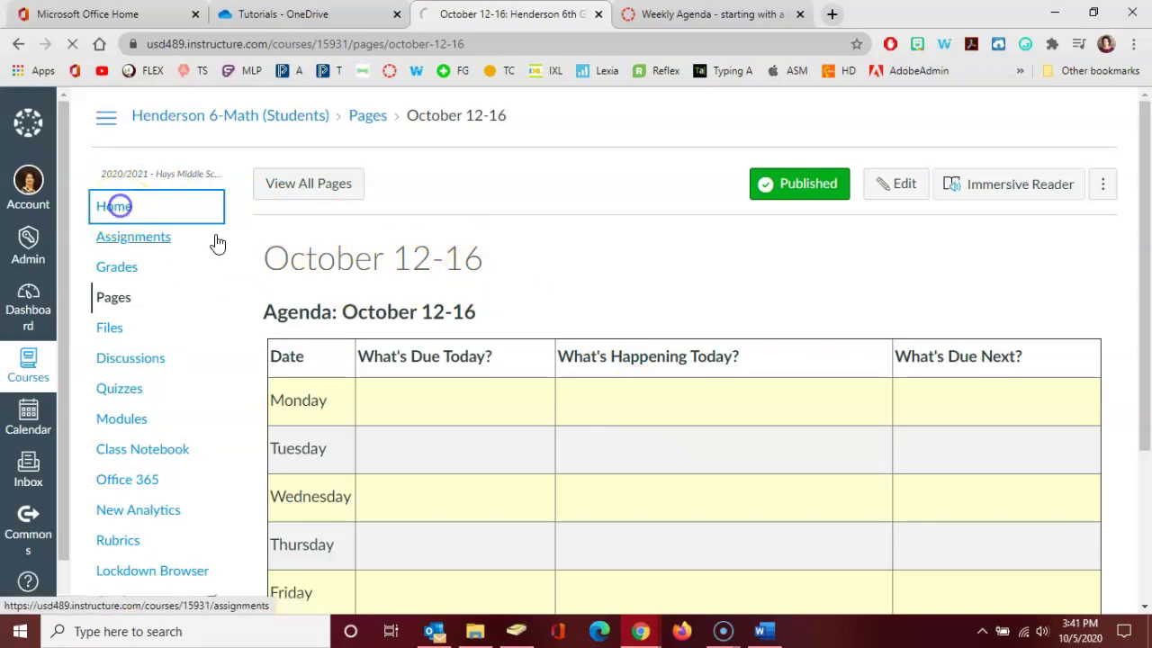
click(401, 255)
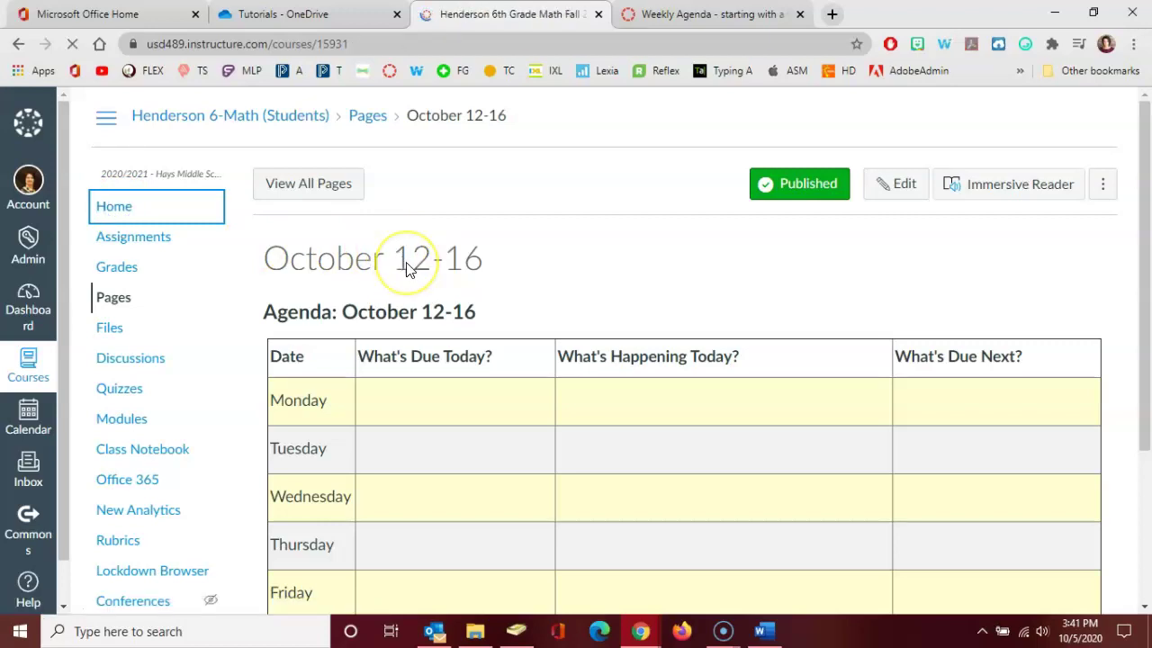
click(632, 266)
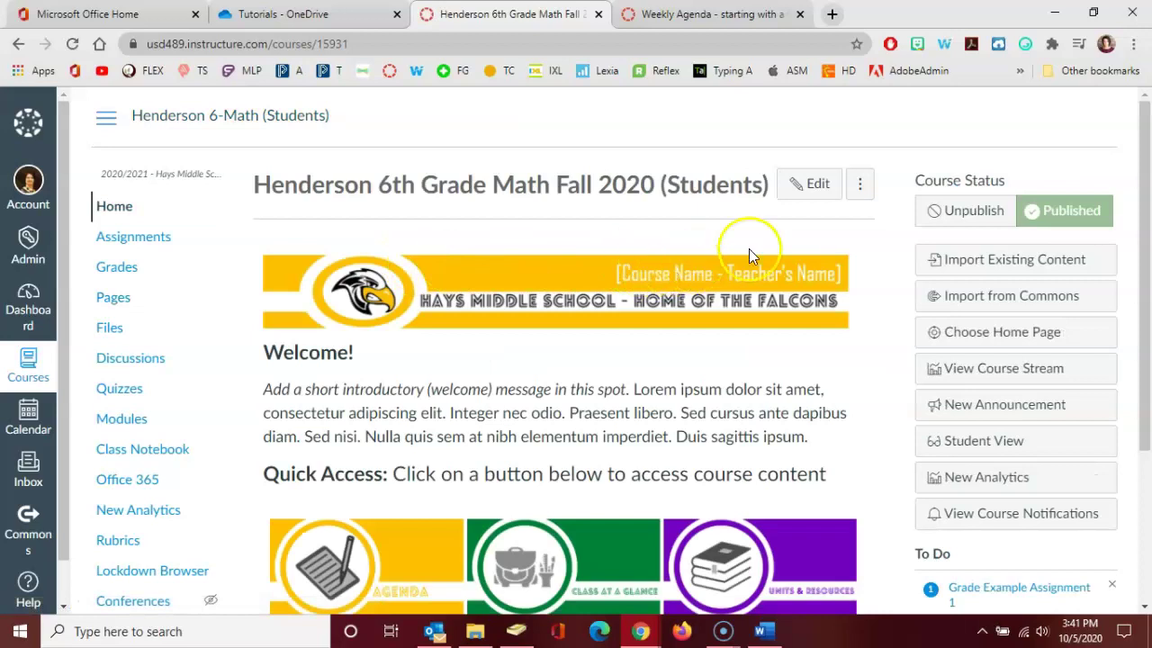
Step: Edit the home page and remove the existing link from the AGENDA image
click(802, 194)
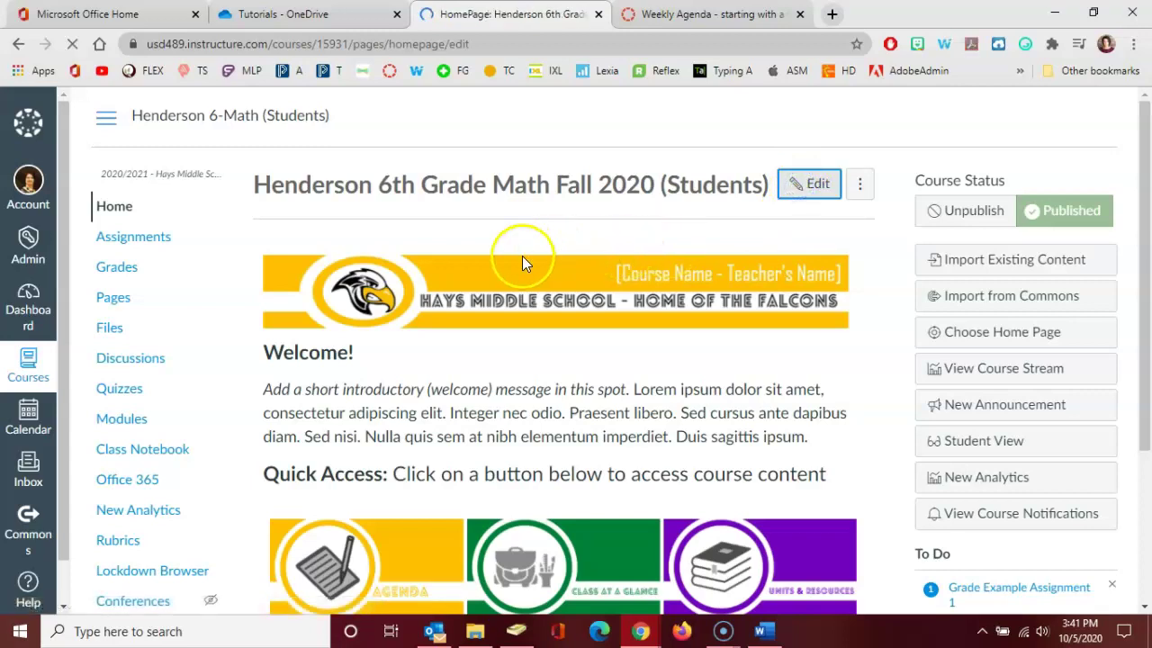
scroll(471, 386, down, 3)
scroll(469, 383, down, 2)
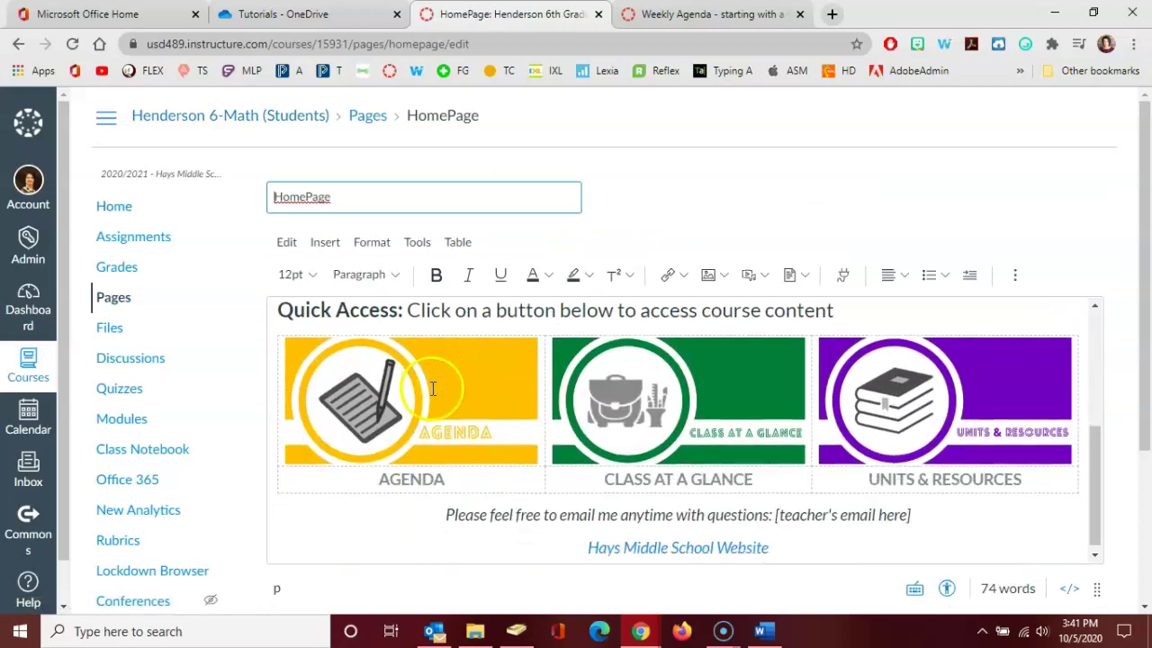
click(425, 385)
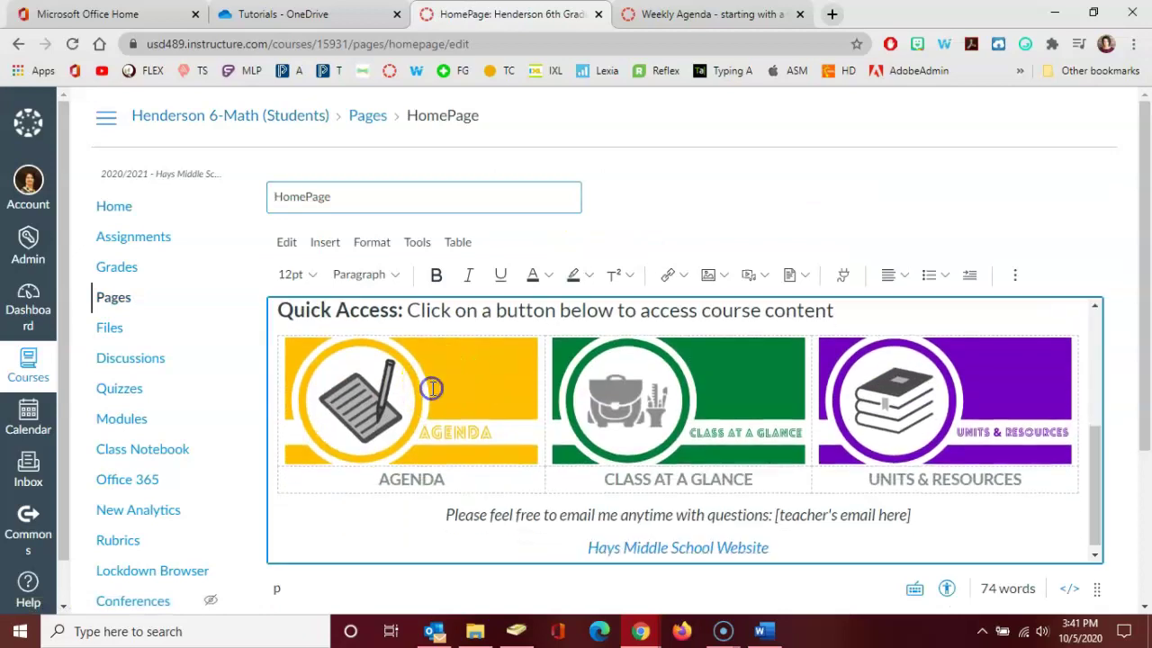
click(684, 276)
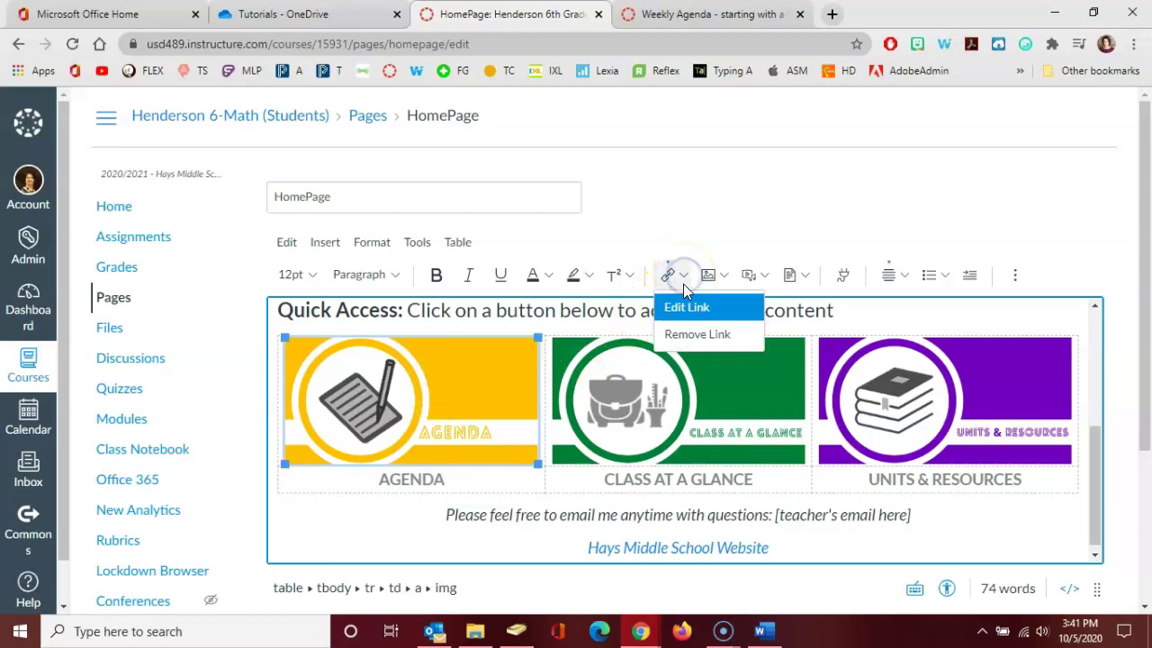
click(693, 333)
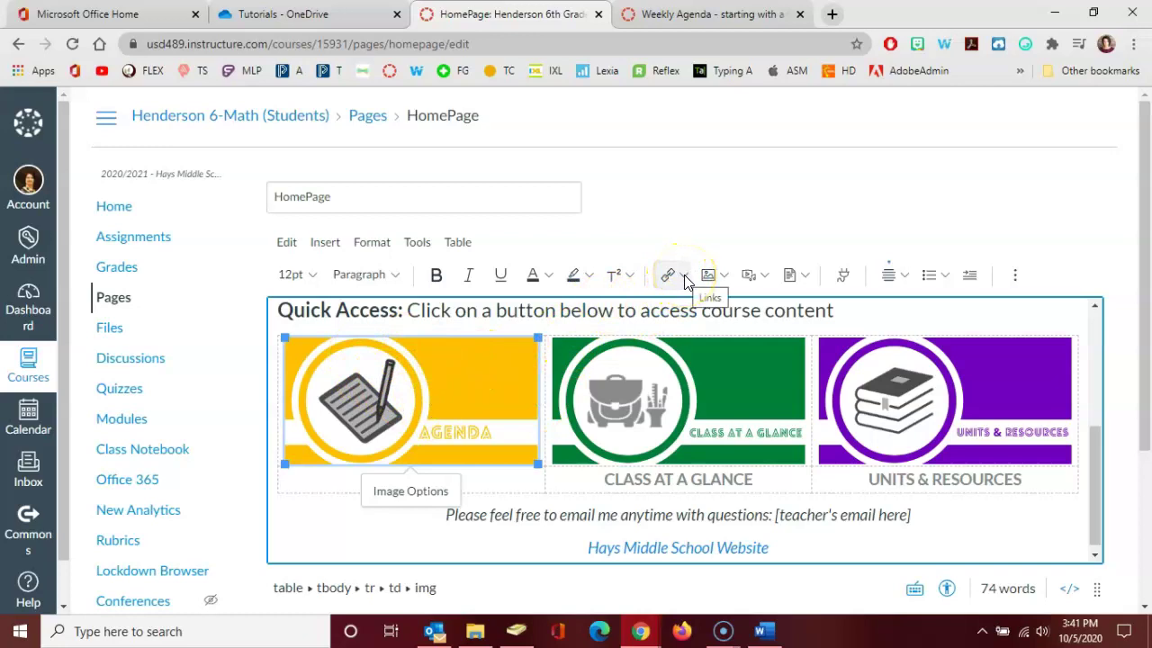
Step: Link the AGENDA image to the October 12-16 page through Course Links > Pages
click(684, 279)
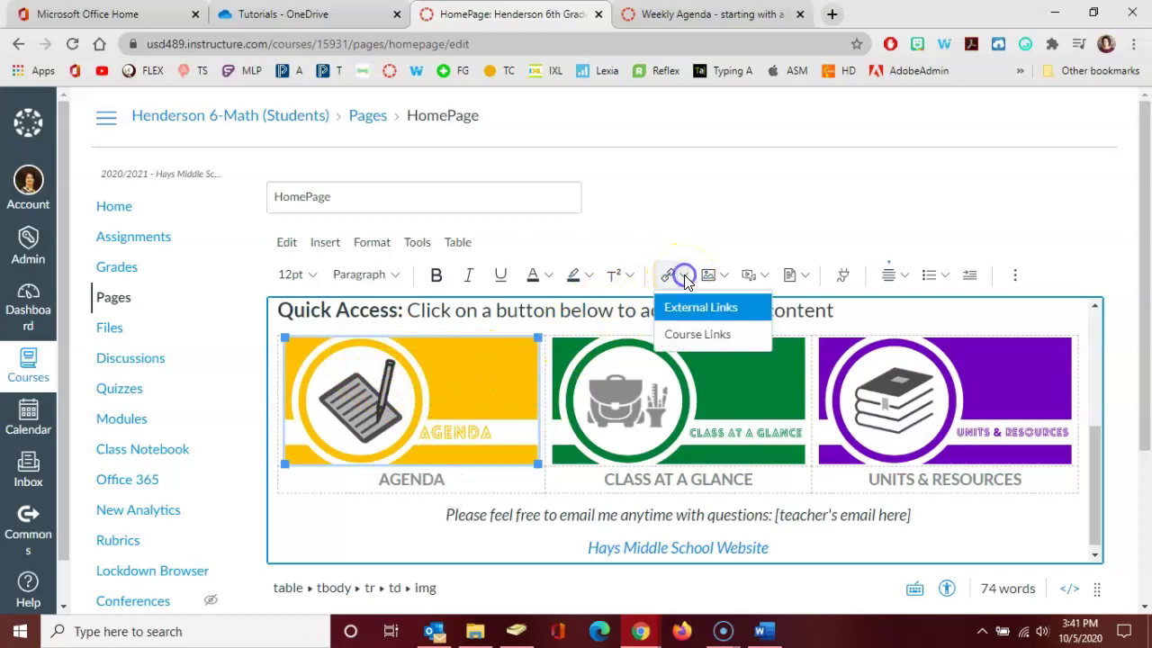
click(689, 335)
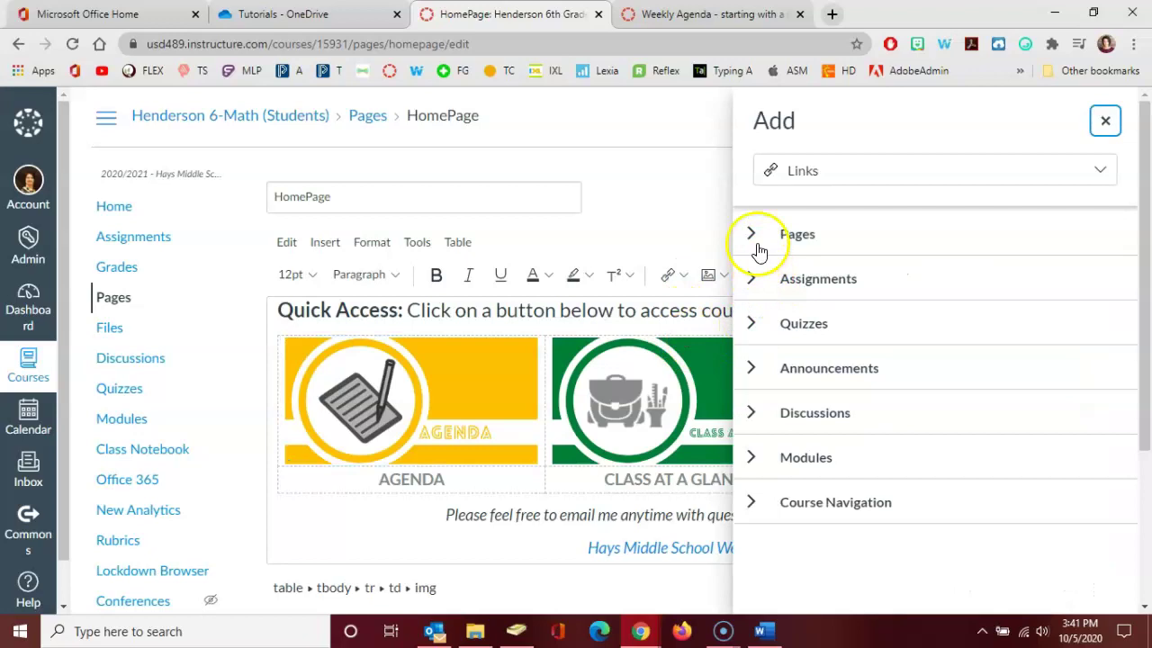
click(753, 236)
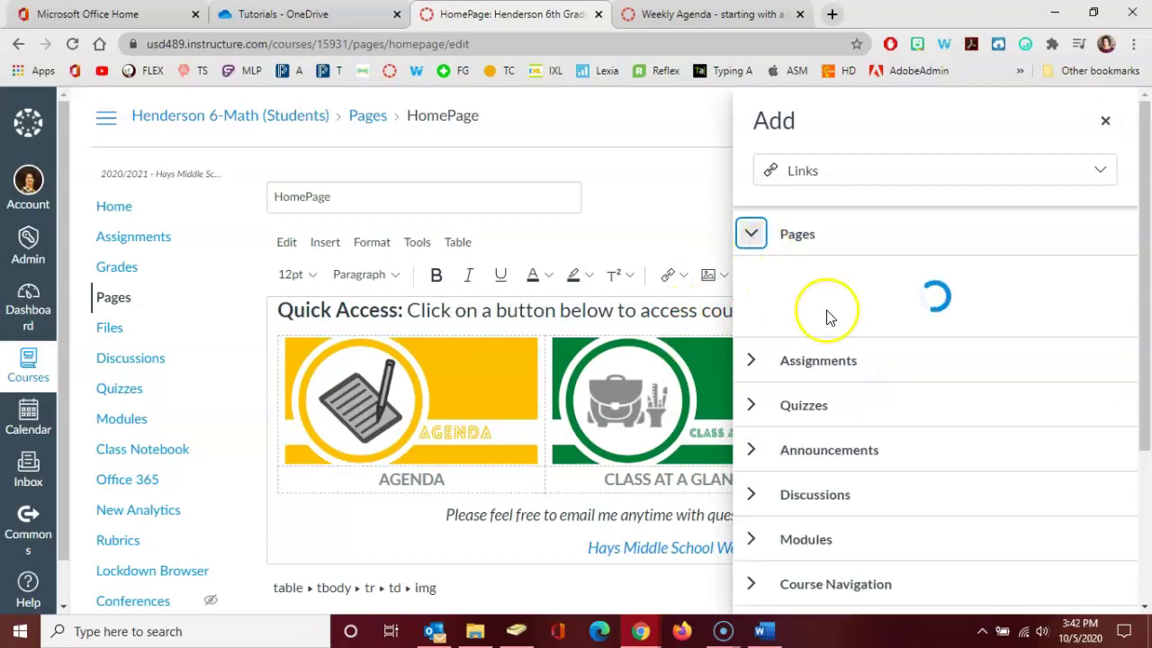
scroll(826, 315, down, 2)
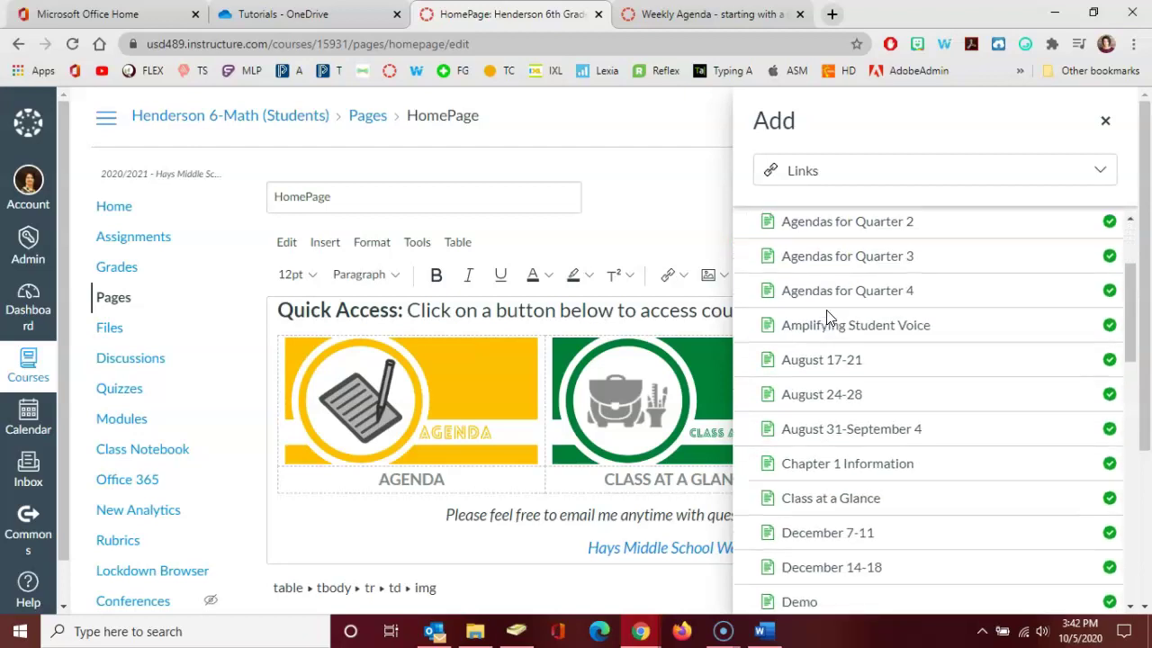
scroll(827, 315, down, 1)
scroll(826, 315, down, 3)
scroll(827, 315, down, 2)
mouse_move(825, 393)
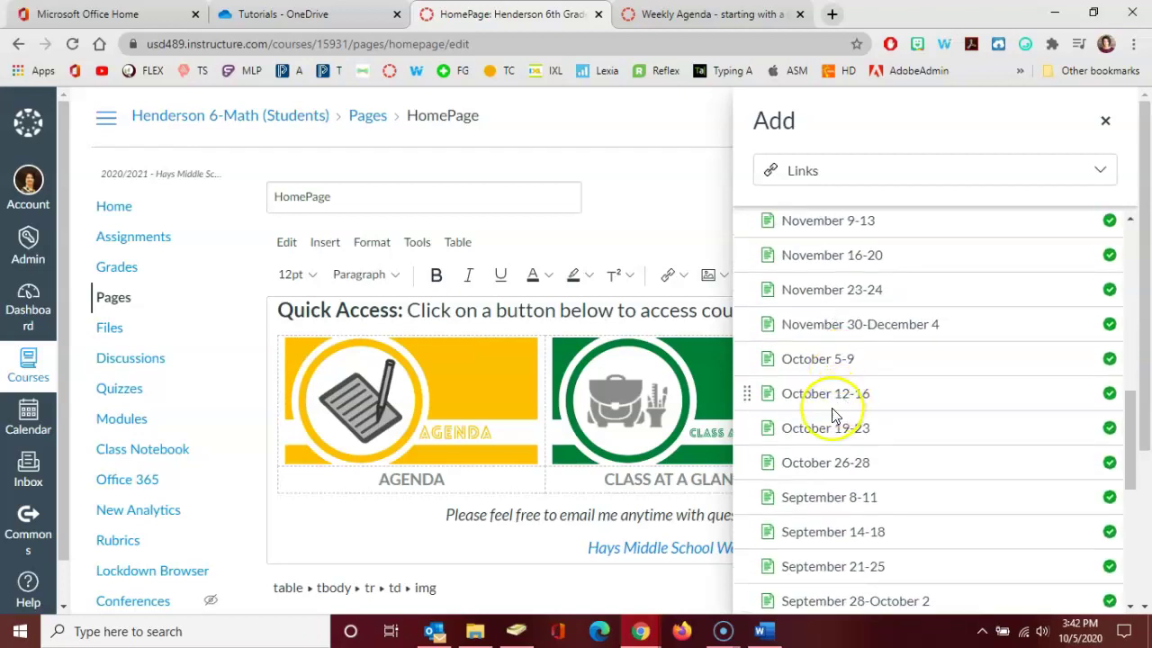
click(797, 396)
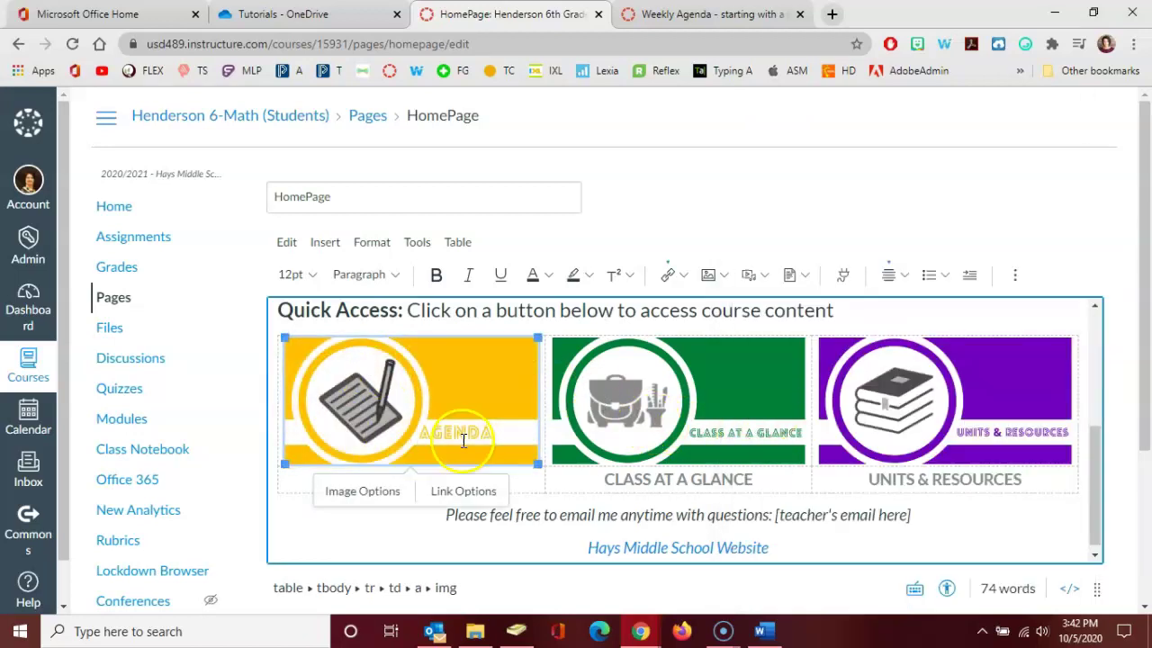
Step: Remove the existing link from the AGENDA caption text
double_click(524, 485)
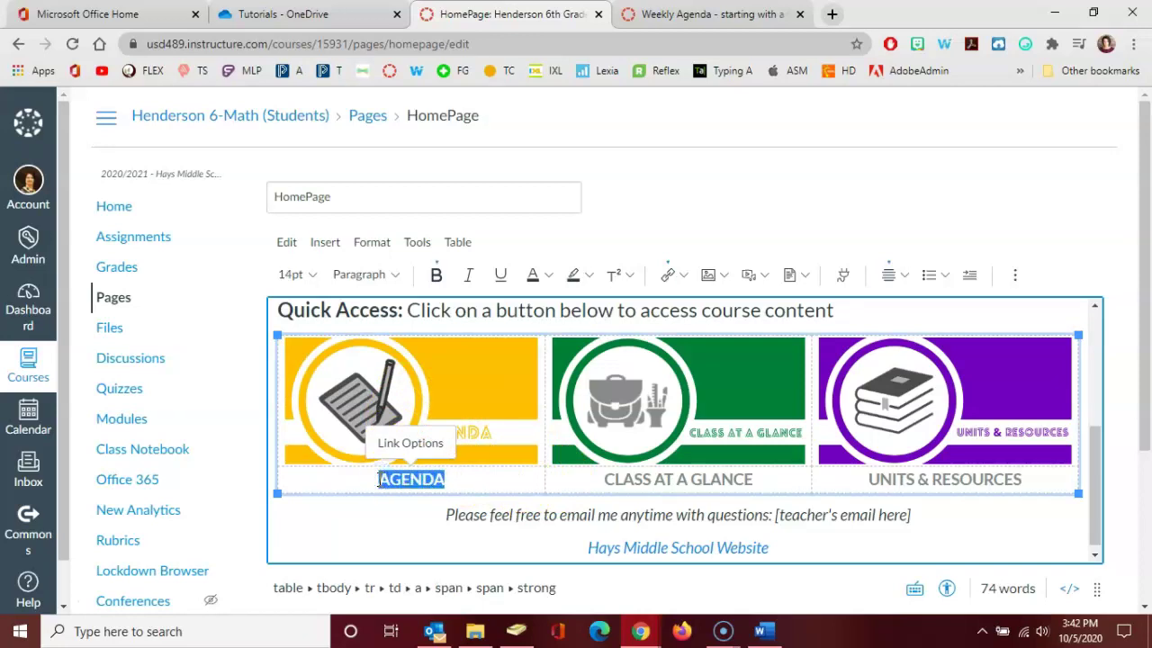
click(684, 279)
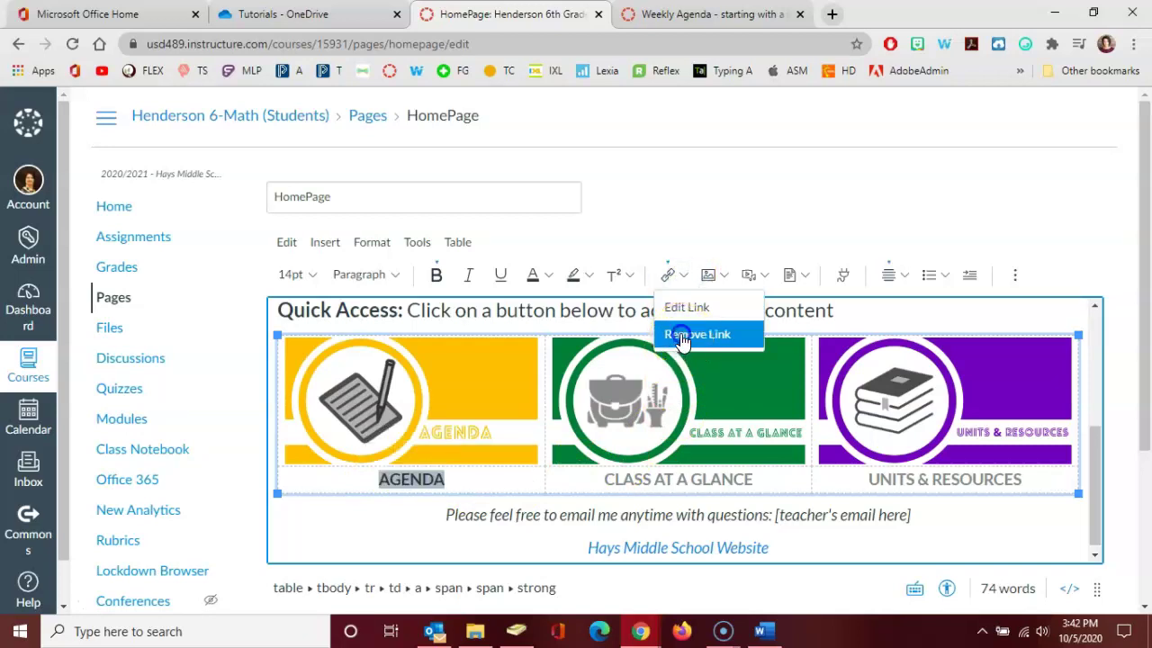
click(682, 334)
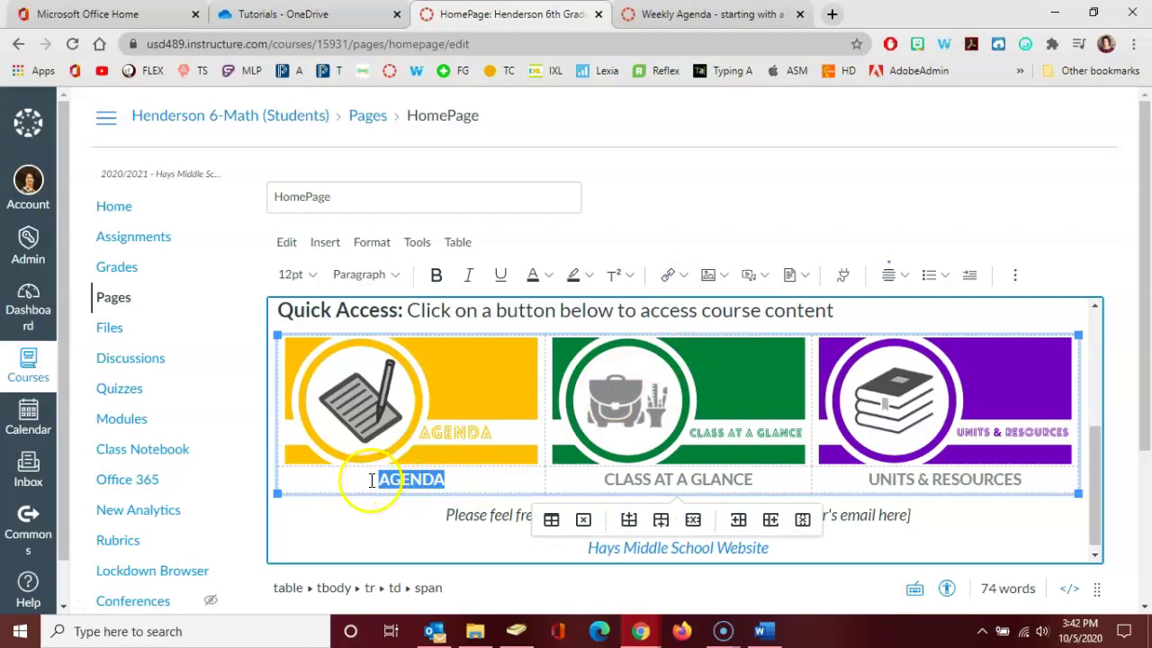
Step: Link the AGENDA caption to the October 12-16 page through Course Links > Pages
click(684, 279)
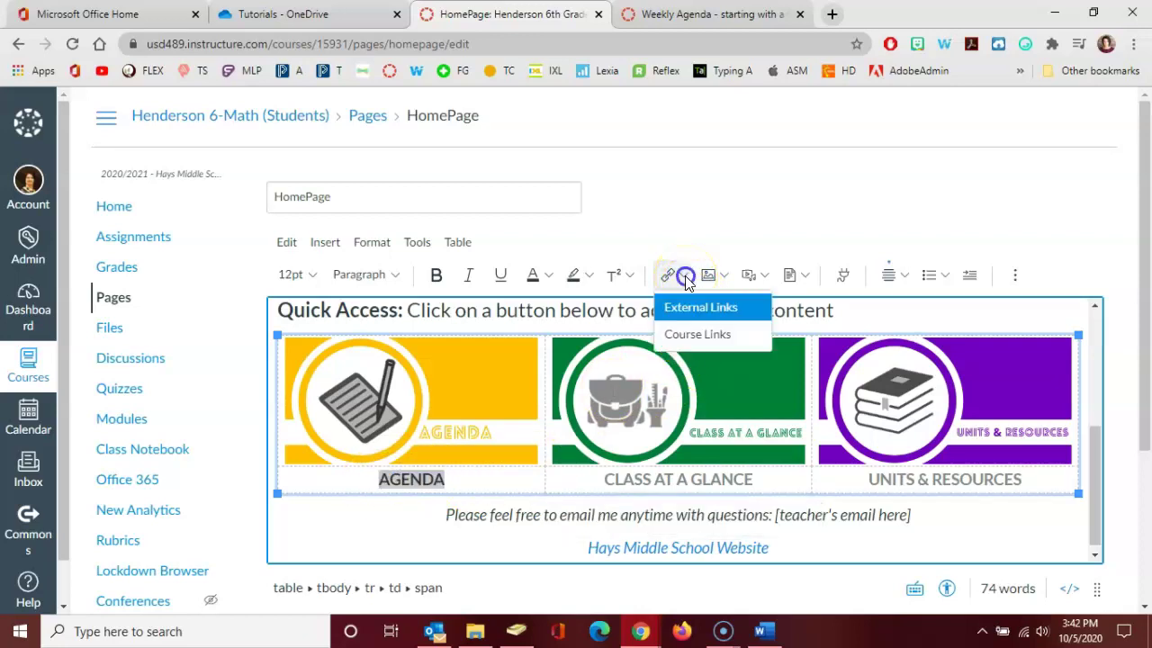
click(696, 334)
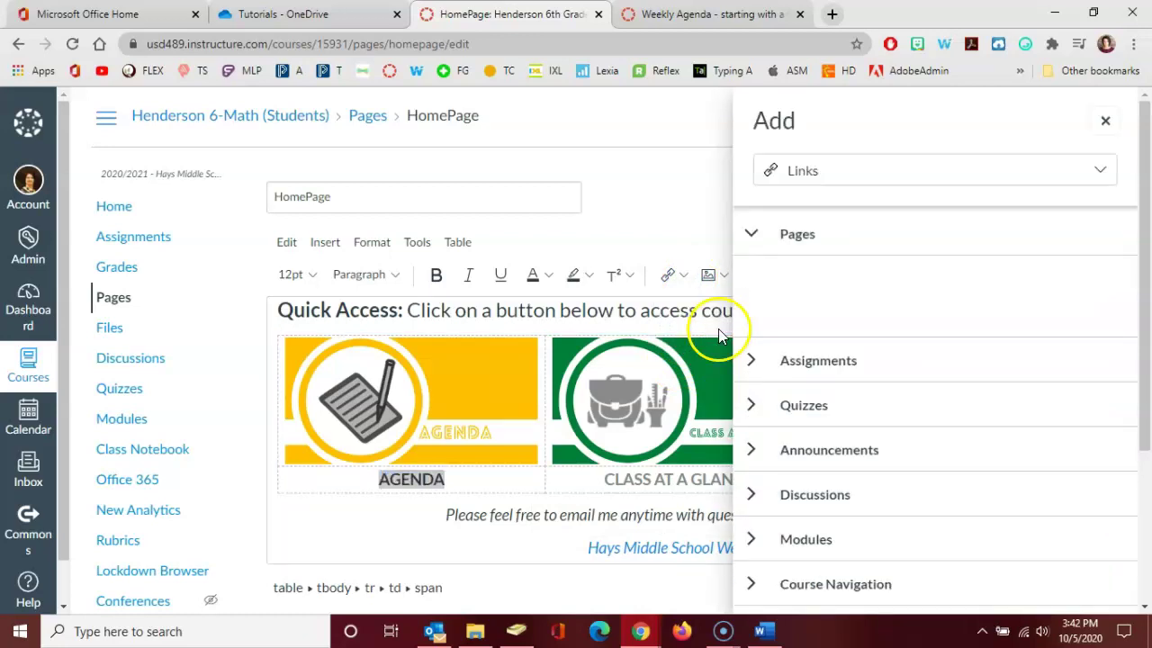
click(794, 236)
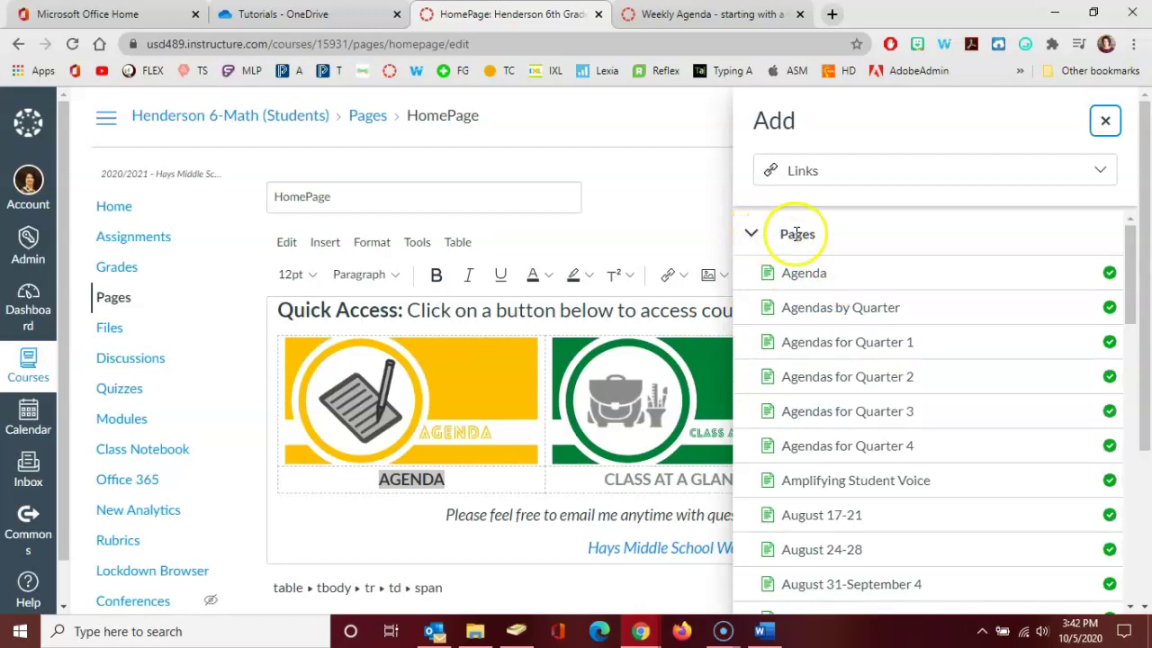
scroll(821, 347, down, 8)
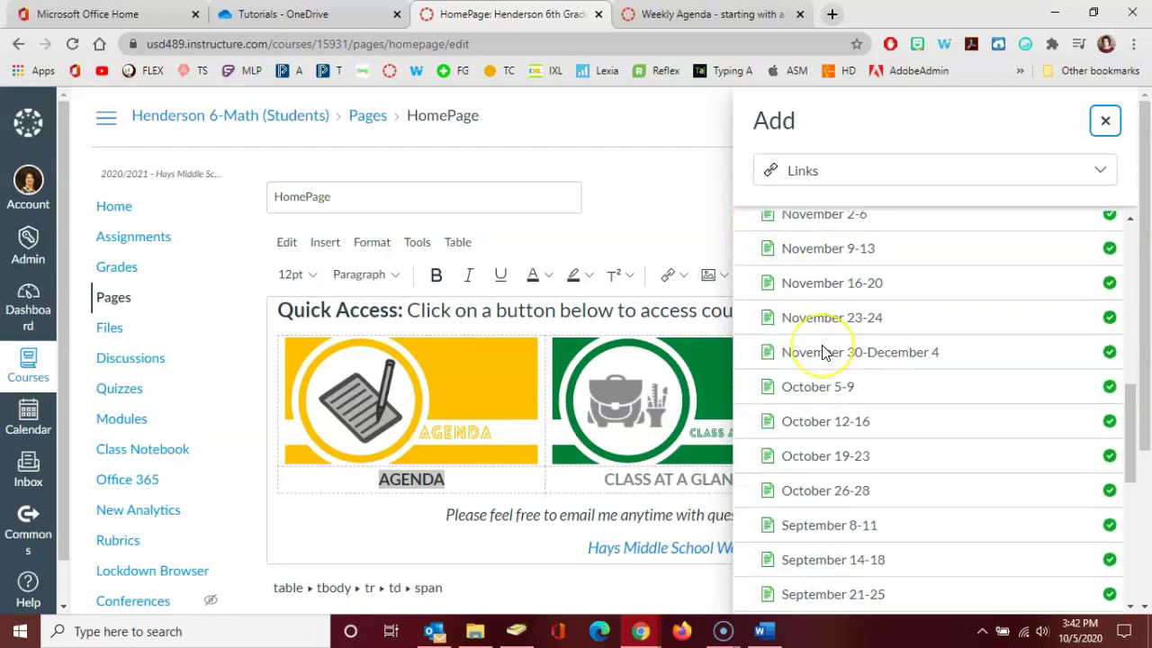
mouse_move(826, 308)
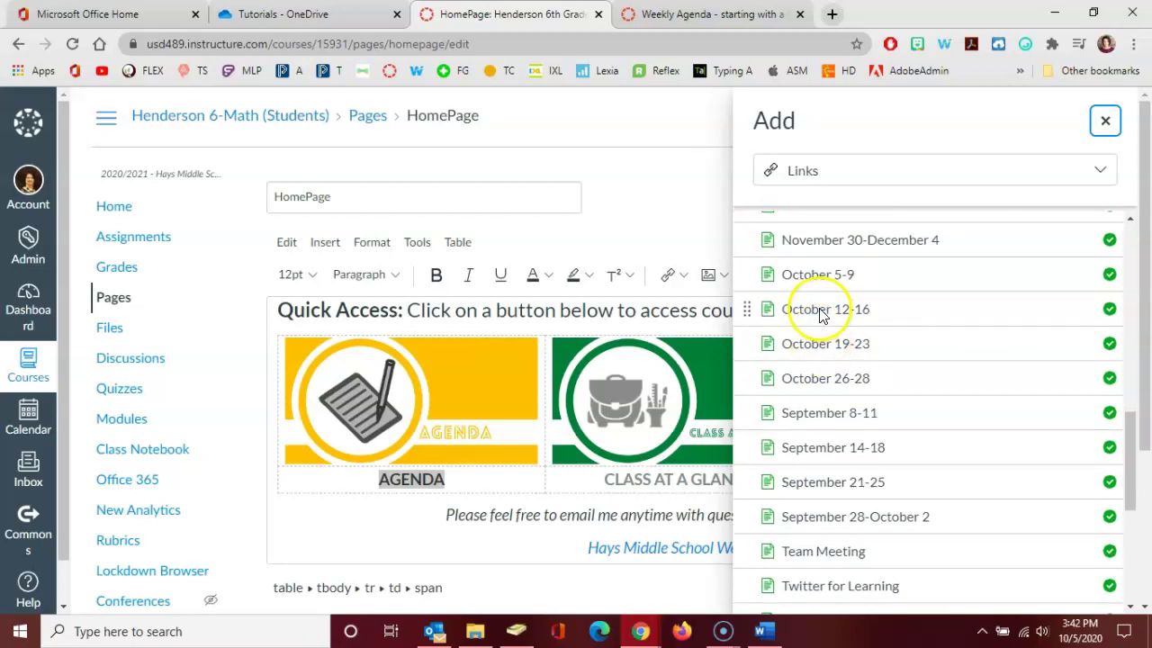
click(802, 310)
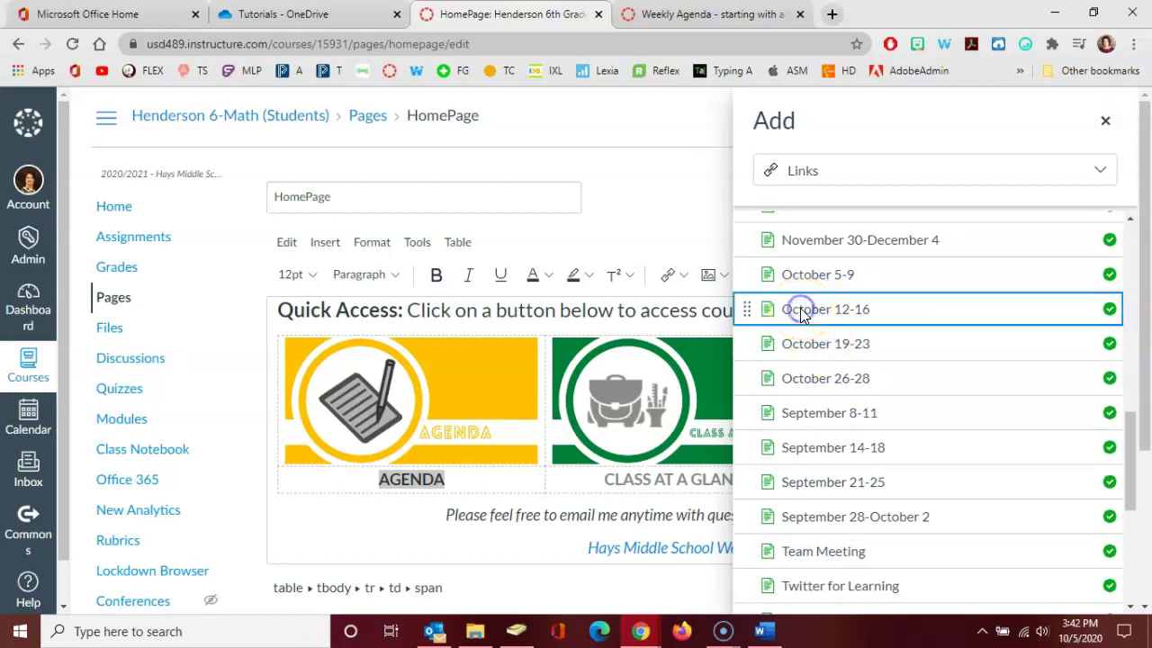
click(420, 477)
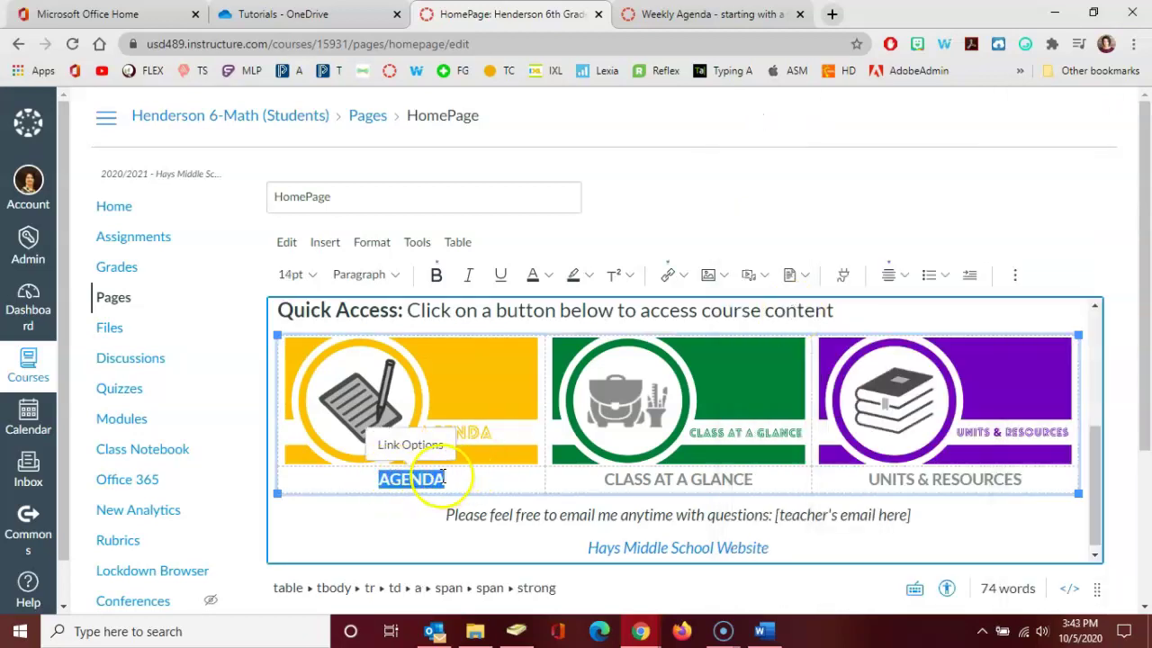
scroll(1116, 526, down, 1)
scroll(1120, 526, down, 1)
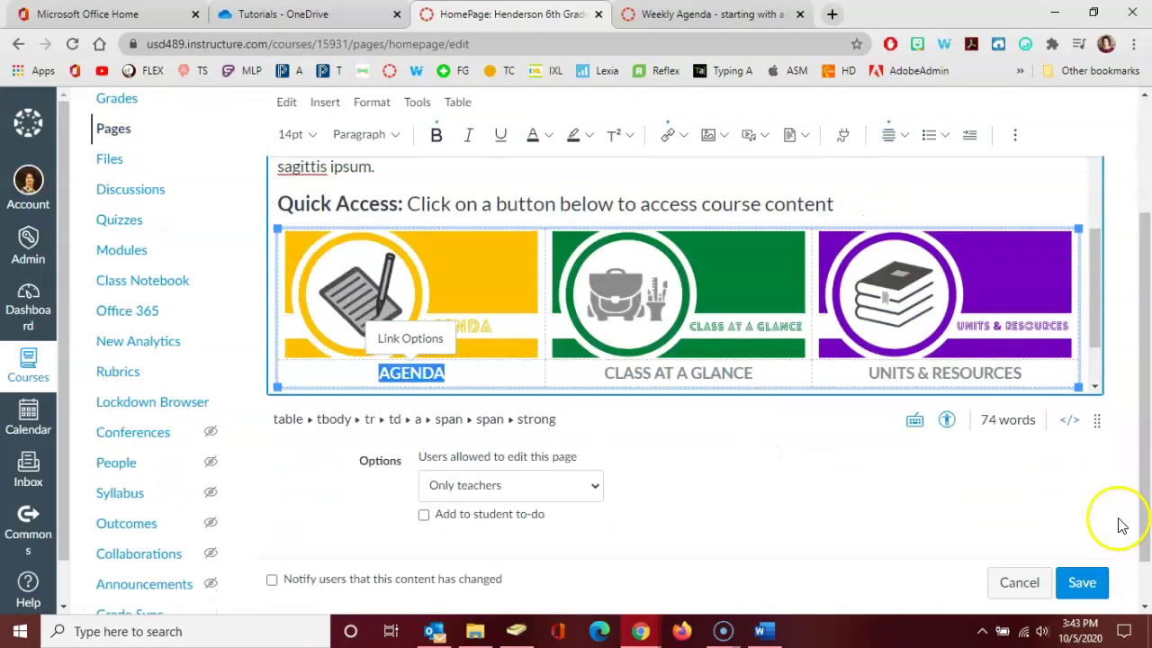
Step: Save the home page edits and review the AGENDA button on the published page
click(1083, 584)
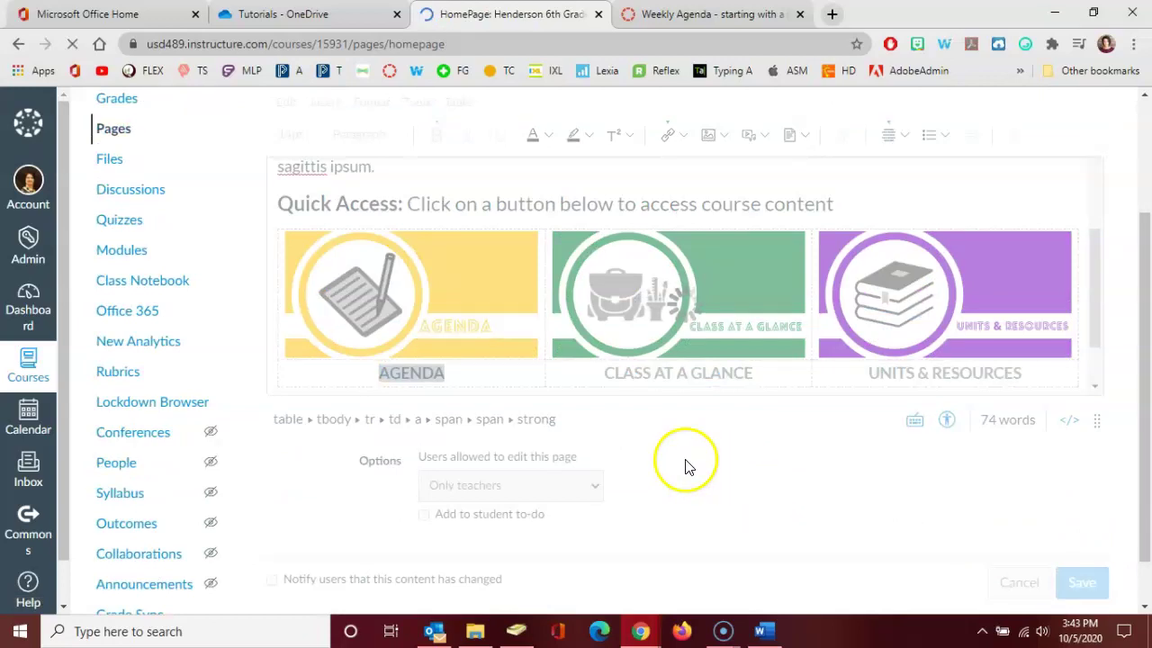
scroll(677, 451, down, 1)
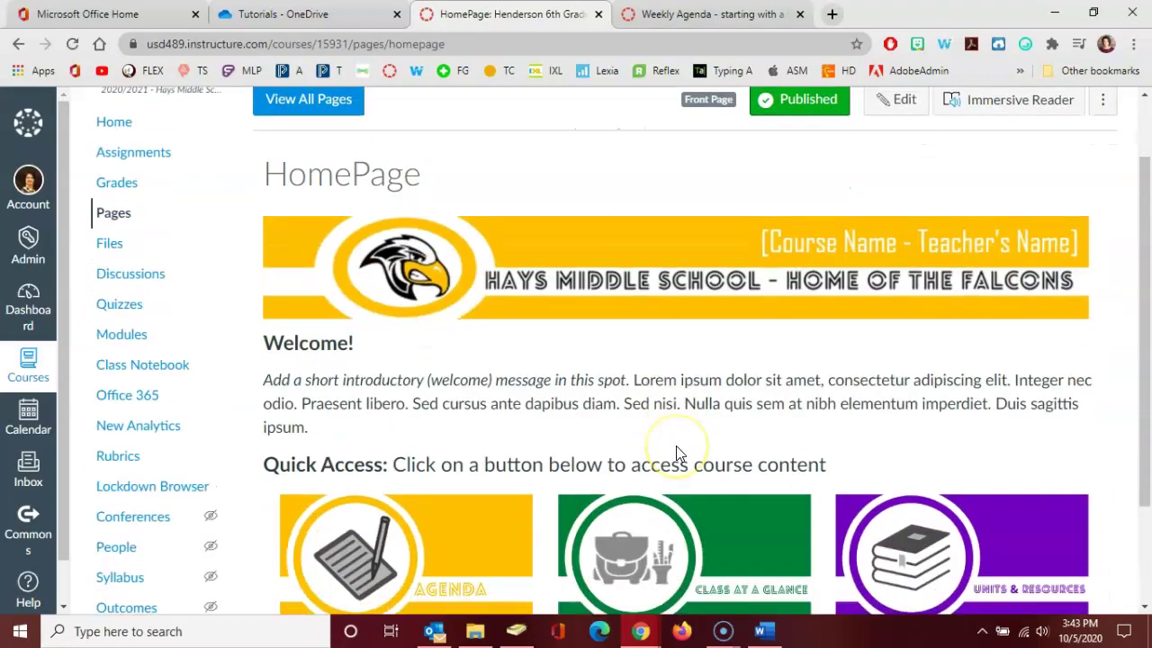
scroll(677, 452, down, 1)
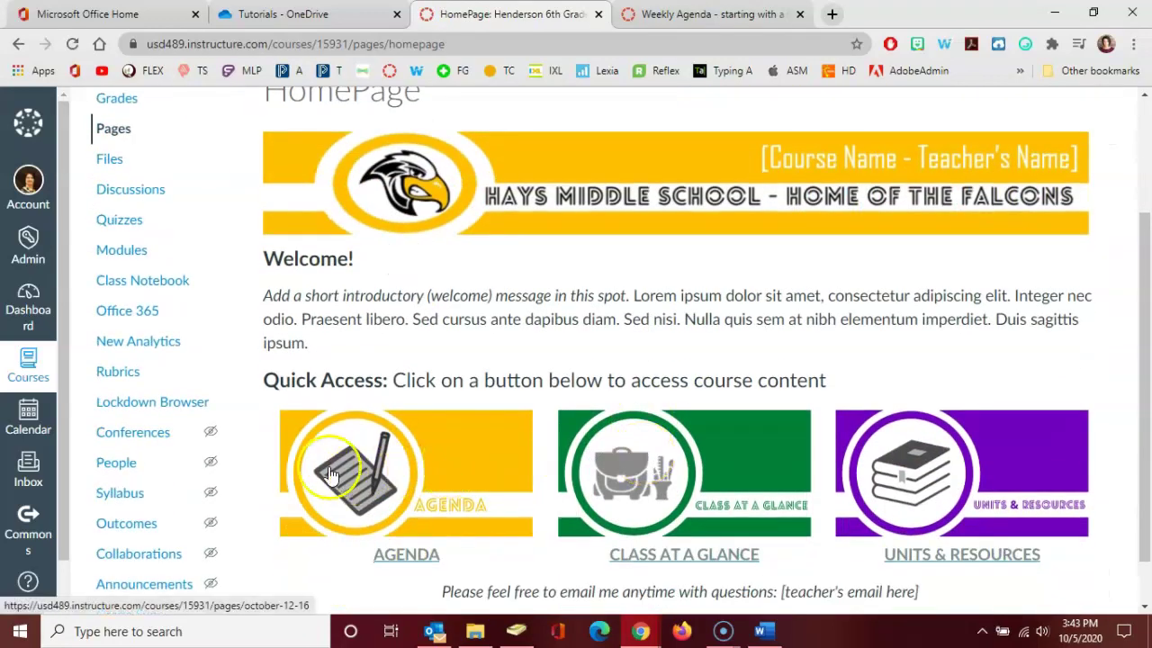